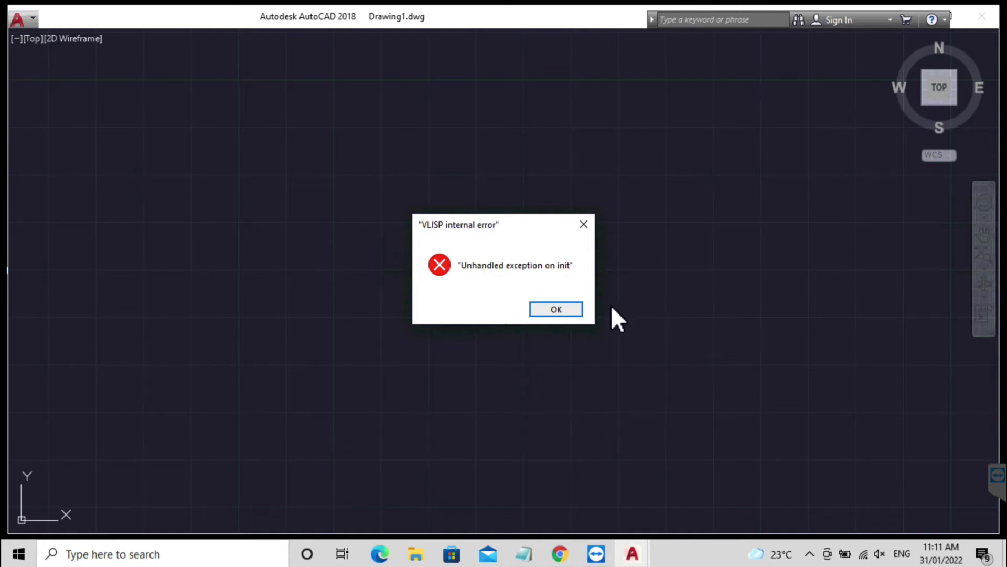
# Step: Dismiss the 'Unhandled exception on init' VLISP internal error with OK
pyautogui.click(574, 311)
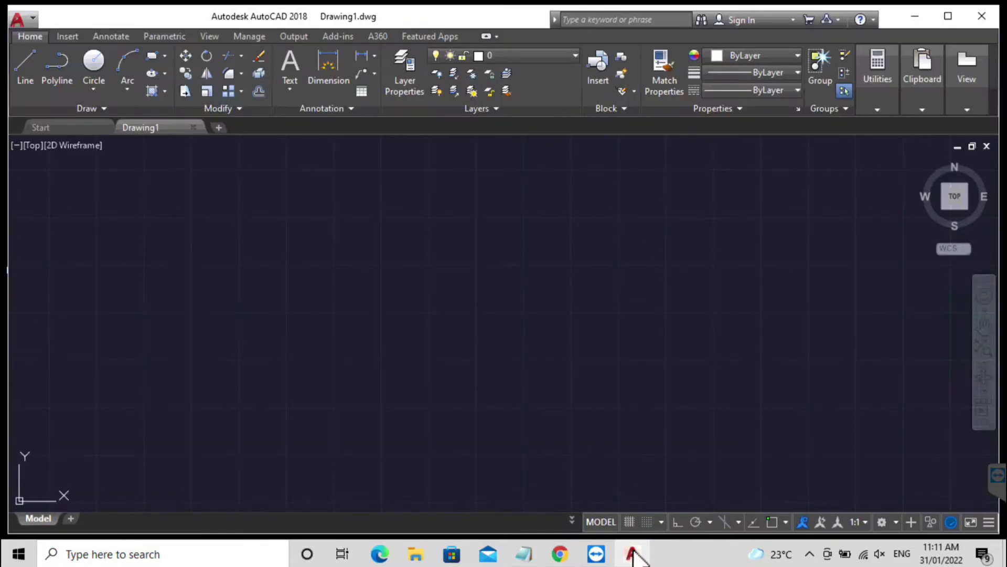
# Step: Close AutoCAD 2018 through its taskbar icon's Close window option
pyautogui.rightClick(631, 554)
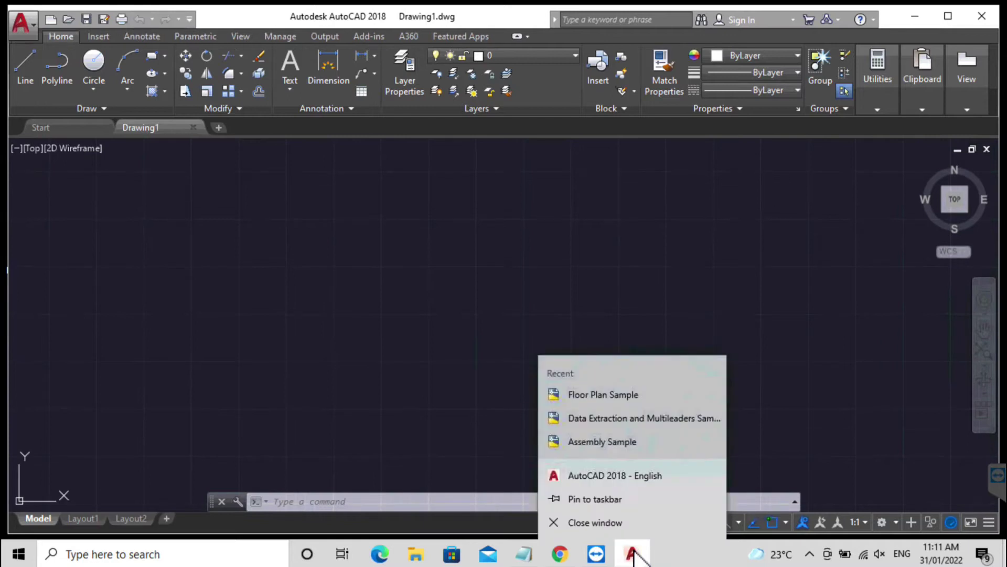
pyautogui.click(627, 520)
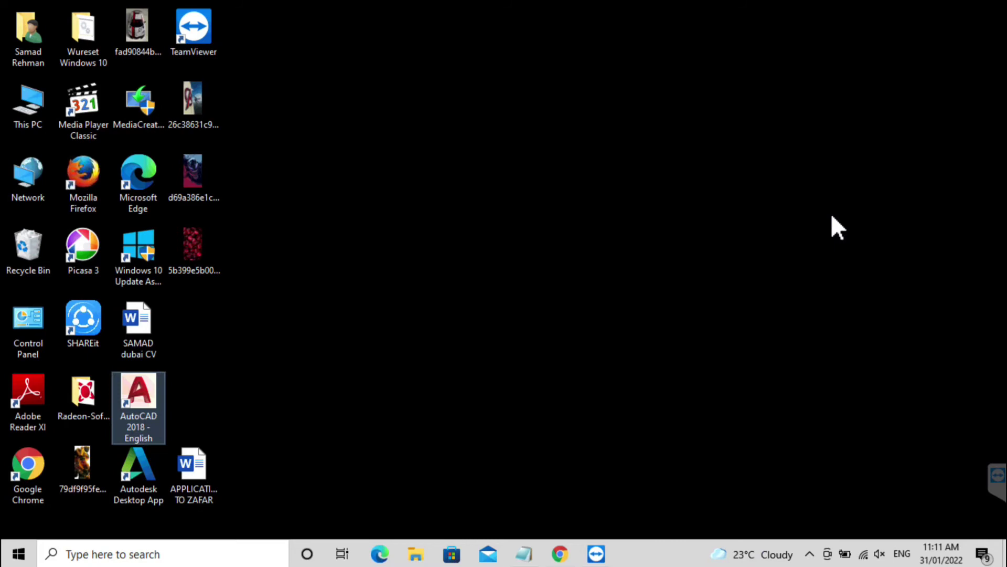
pyautogui.write('CO')
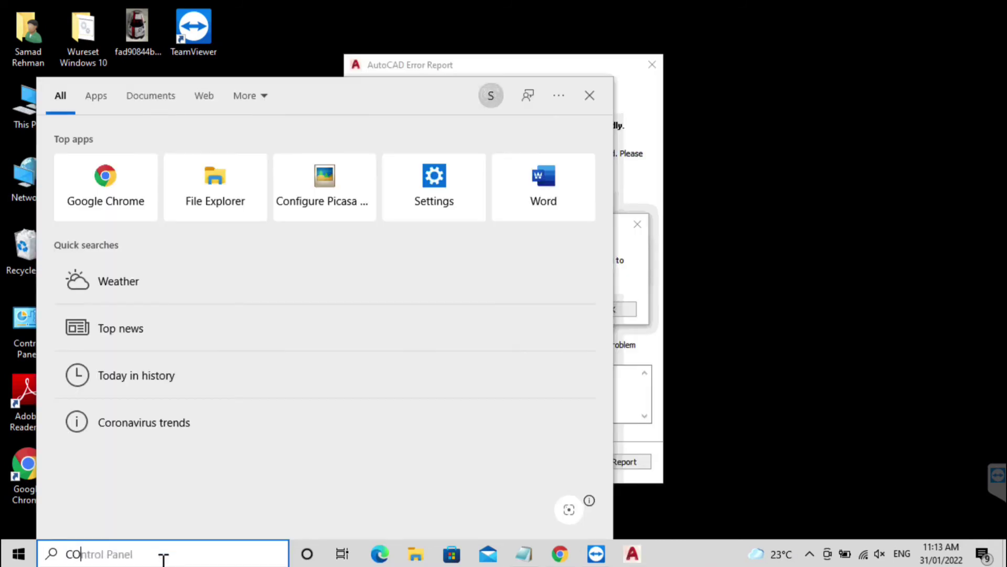
pyautogui.write('NTROL')
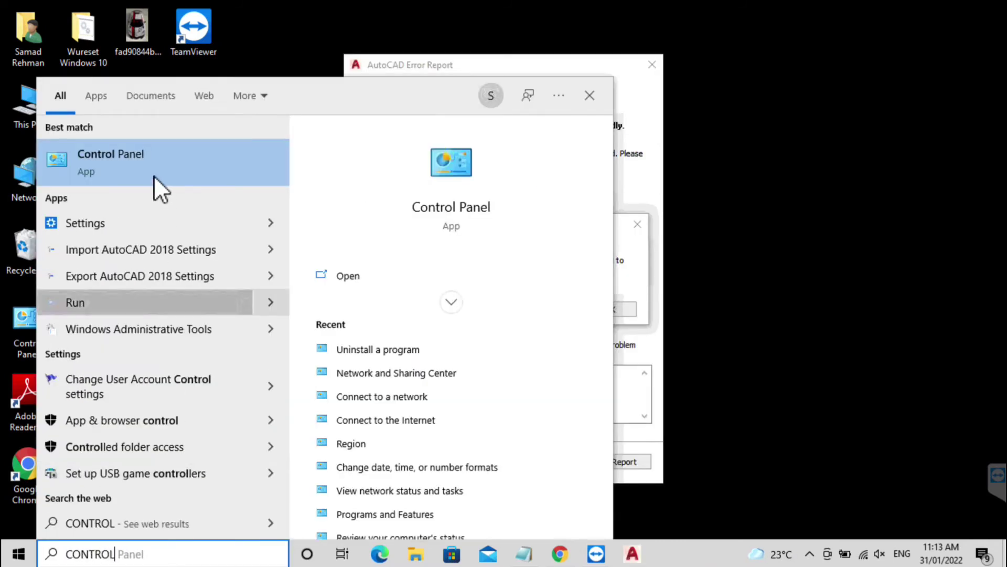
# Step: Launch Control Panel from search results, maximize it, and go to Clock and Region
pyautogui.click(154, 171)
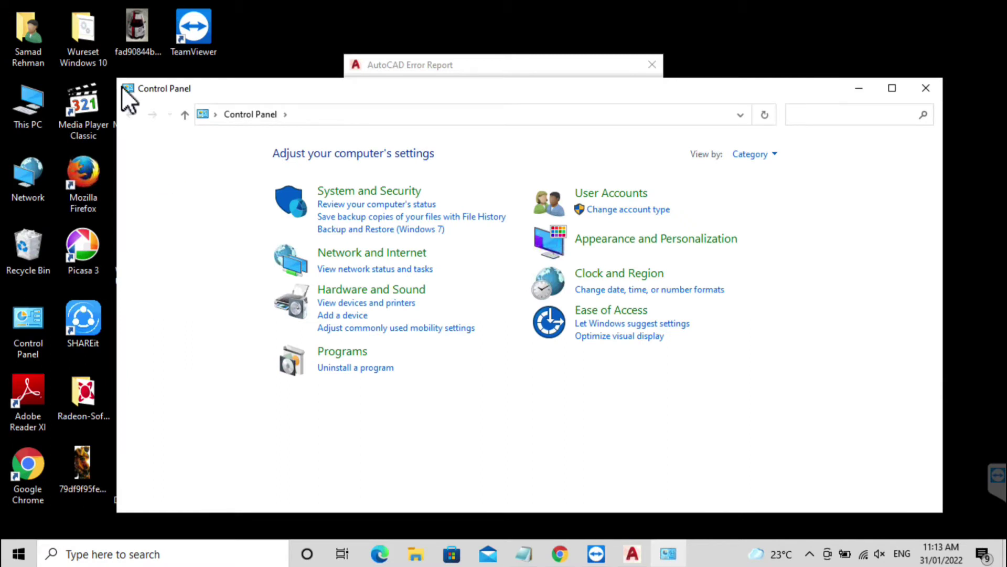
pyautogui.click(891, 92)
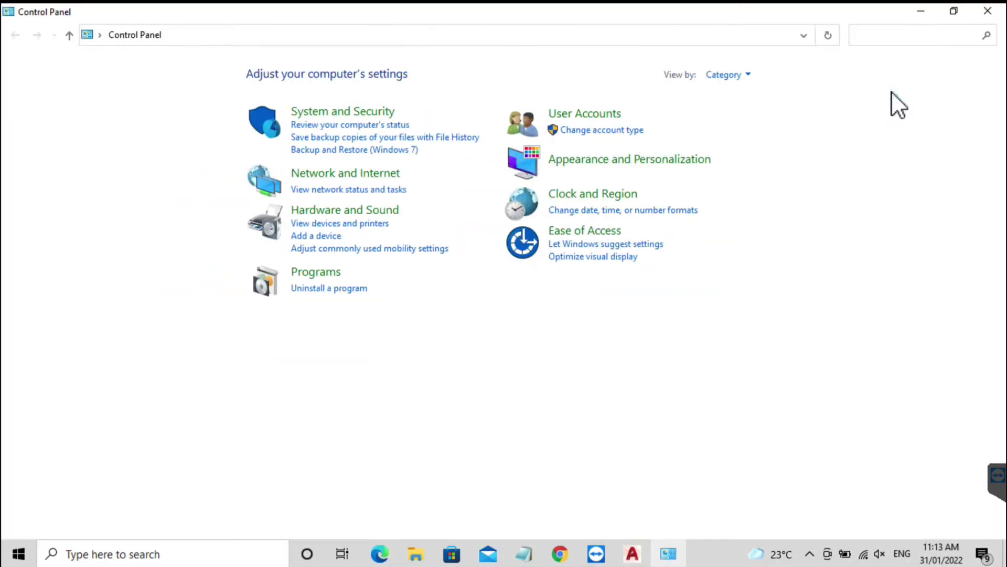
pyautogui.click(611, 194)
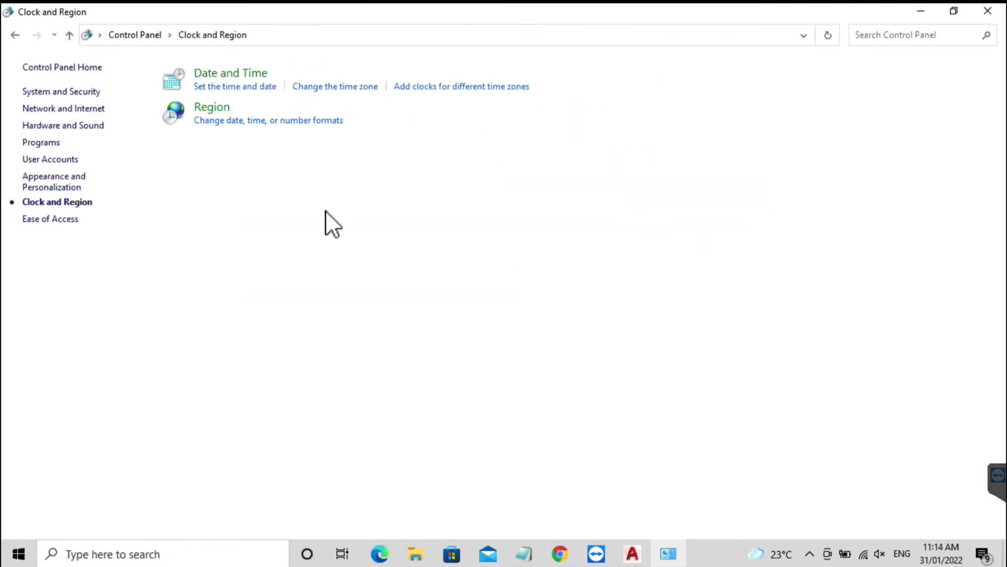
# Step: Set the Region format to English (United States) and confirm with OK
pyautogui.click(213, 116)
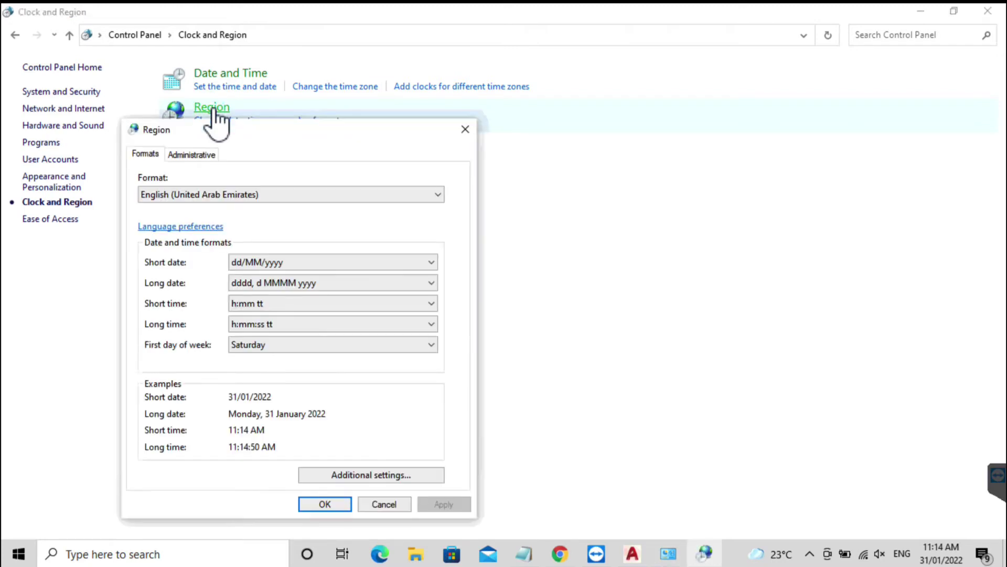
pyautogui.click(263, 195)
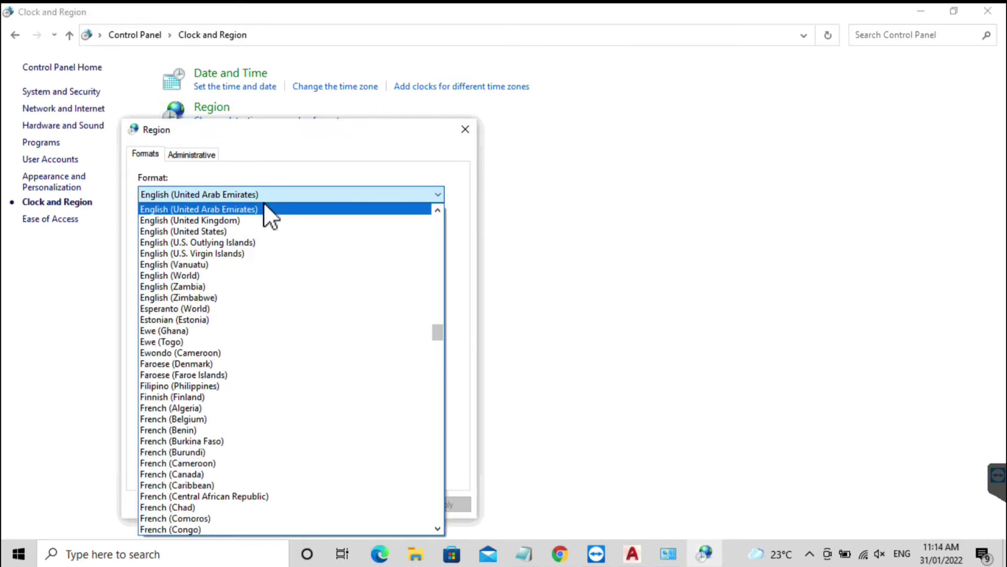
pyautogui.click(218, 234)
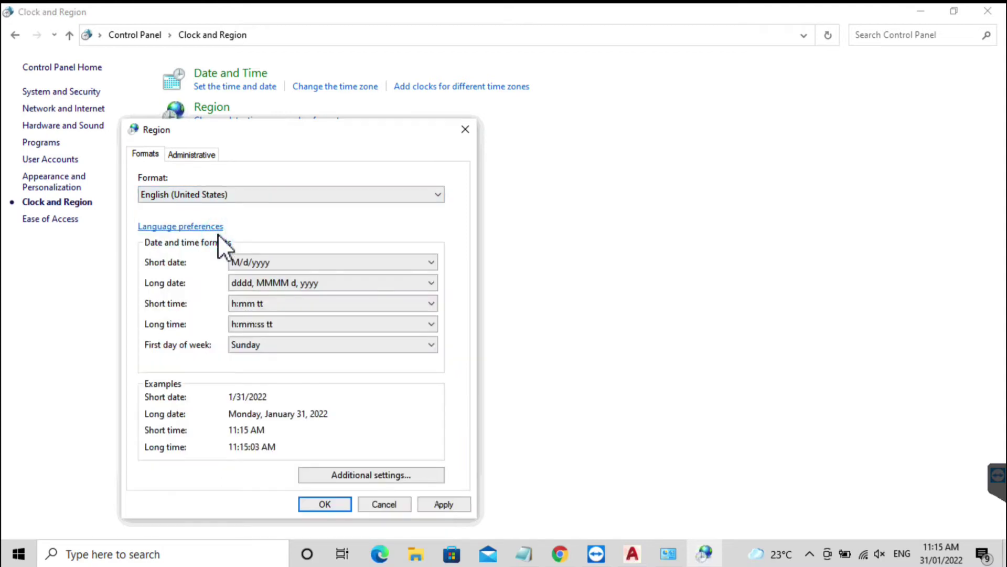
pyautogui.click(348, 508)
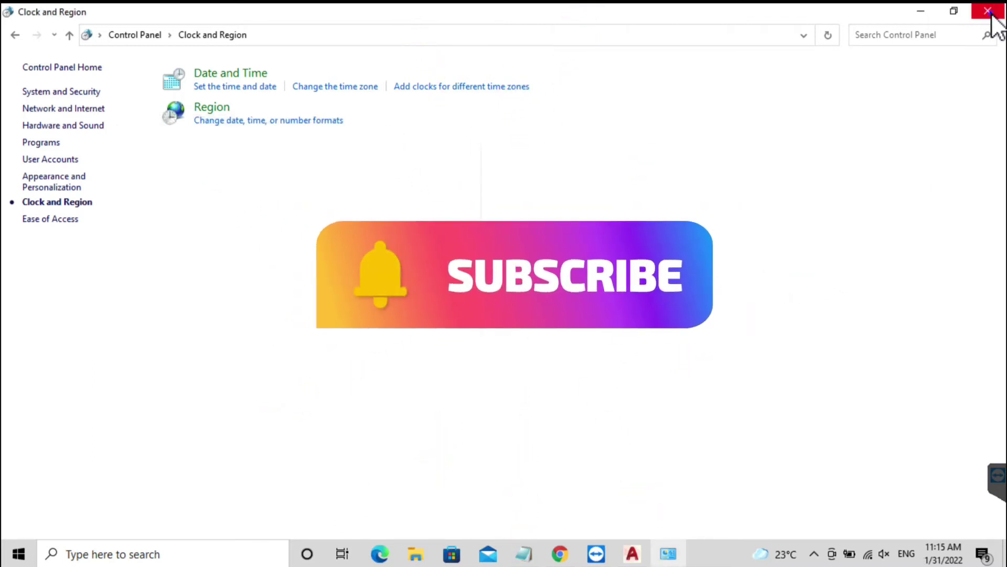
# Step: Close Control Panel, relaunch AutoCAD 2018 from the desktop, and start a new drawing
pyautogui.click(990, 13)
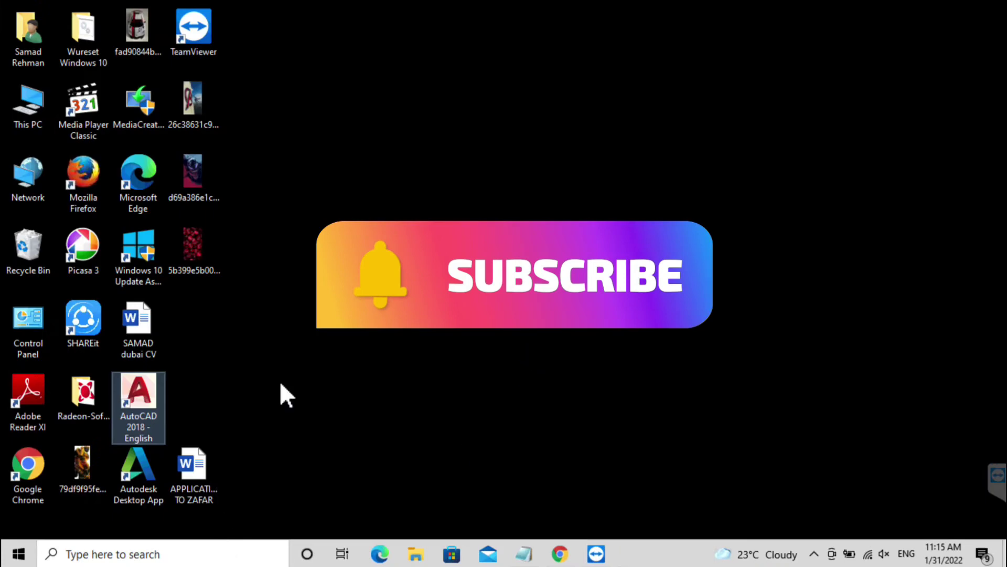
pyautogui.doubleClick(148, 408)
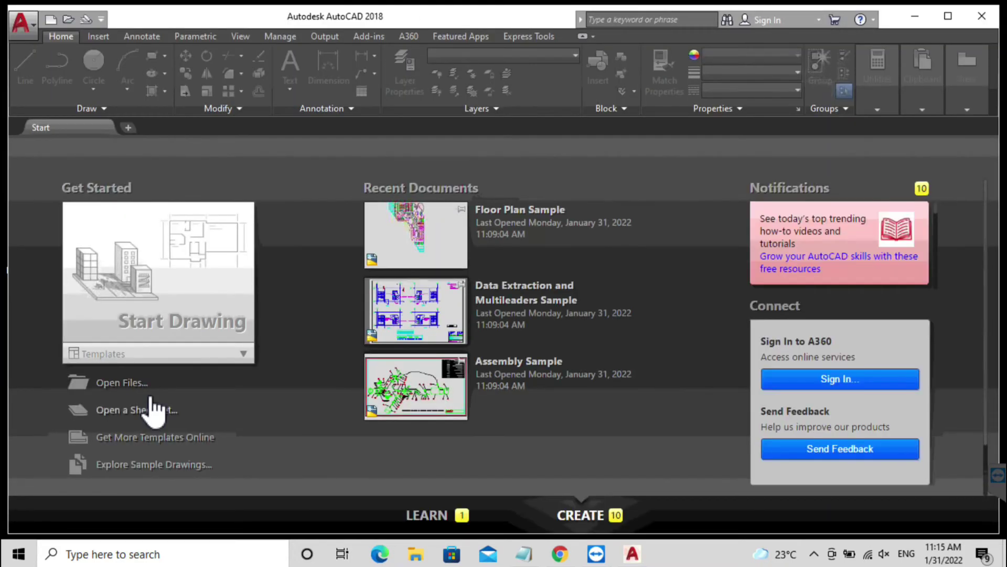
pyautogui.click(158, 301)
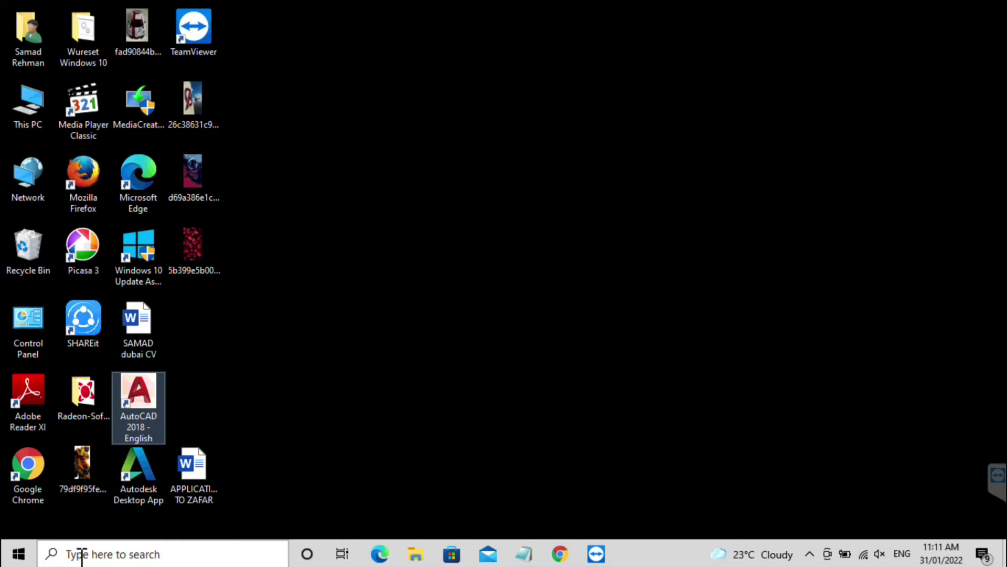
# Step: Search for 'Windows Update' and open the Check for updates settings
pyautogui.click(75, 553)
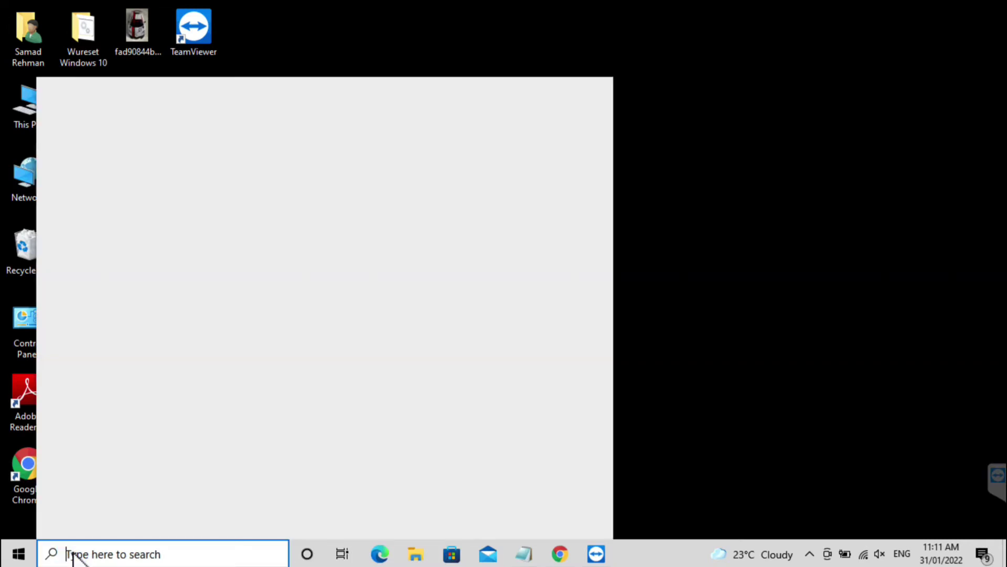
pyautogui.write('WIN')
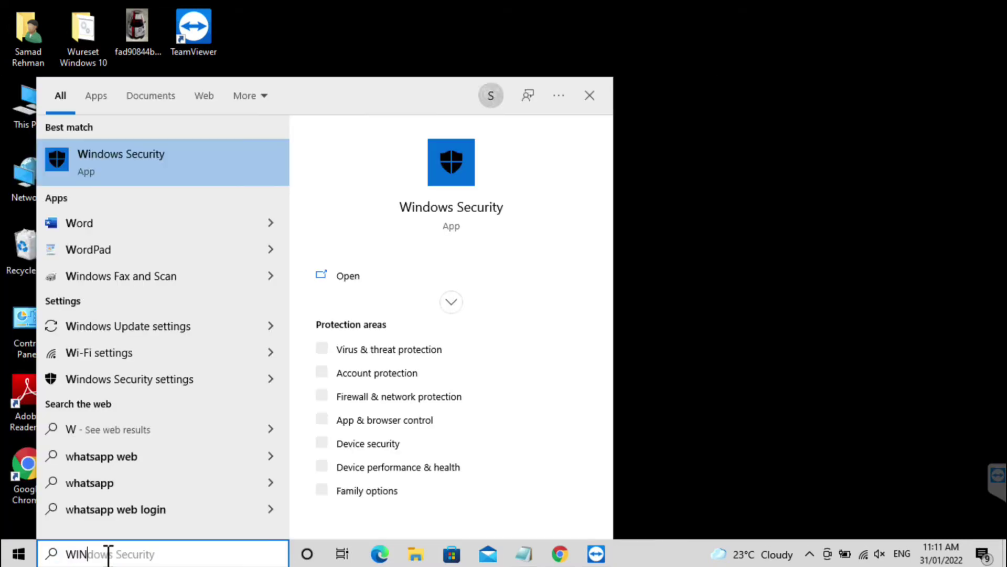
pyautogui.write('DOW')
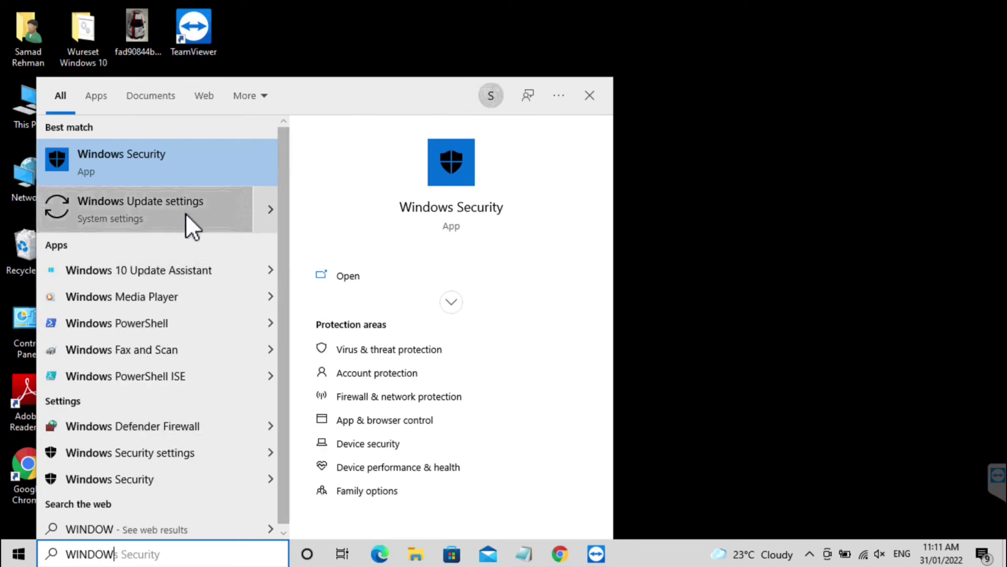
pyautogui.write('S U')
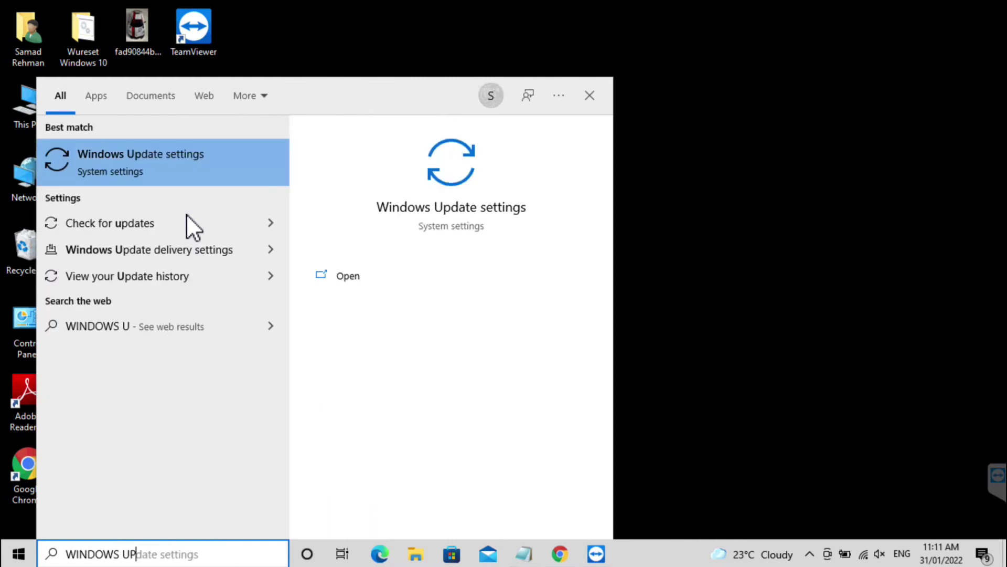
pyautogui.write('P')
pyautogui.click(151, 271)
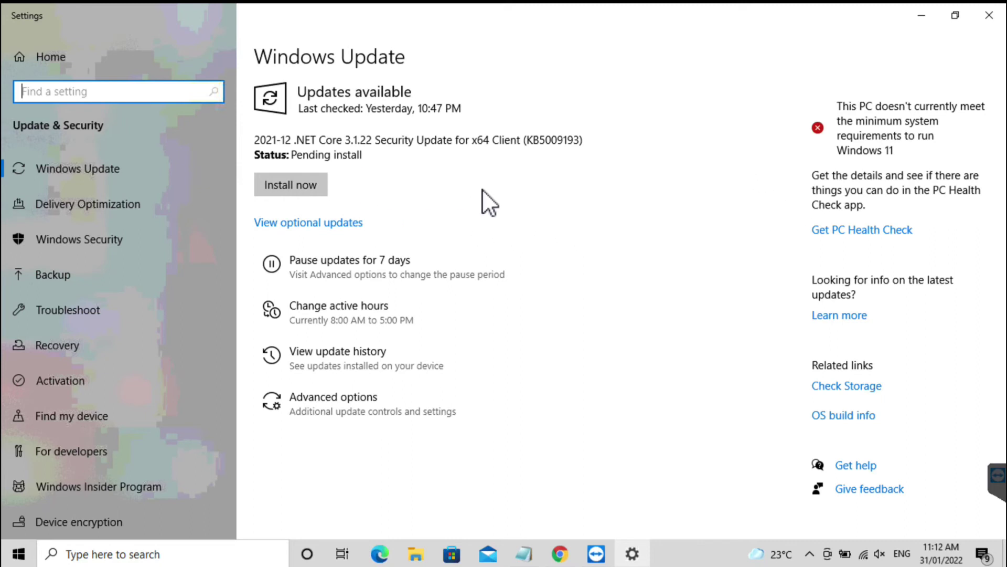
# Step: Install the .NET Core 3.1.22 security update, then close Settings once up to date
pyautogui.click(313, 183)
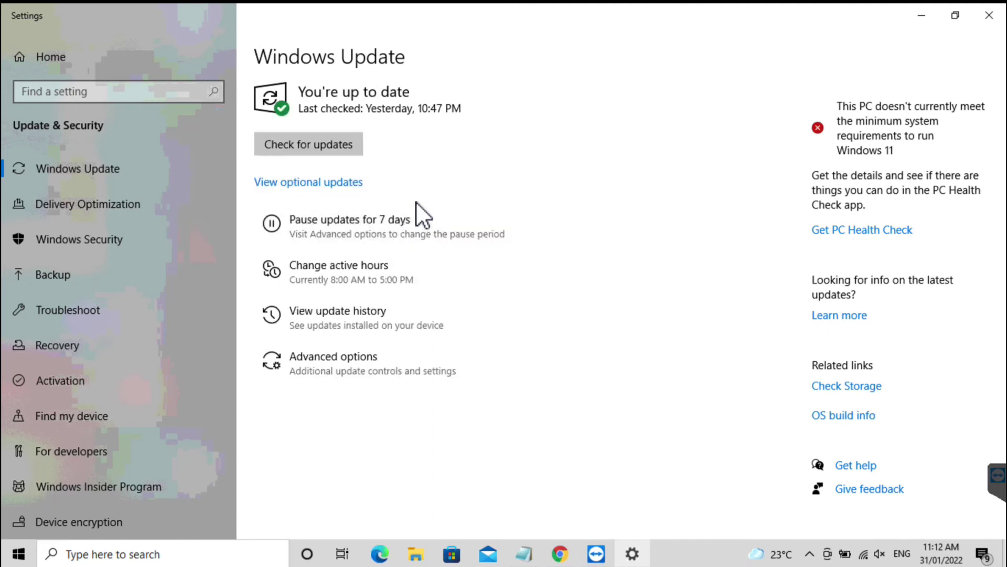
pyautogui.click(990, 18)
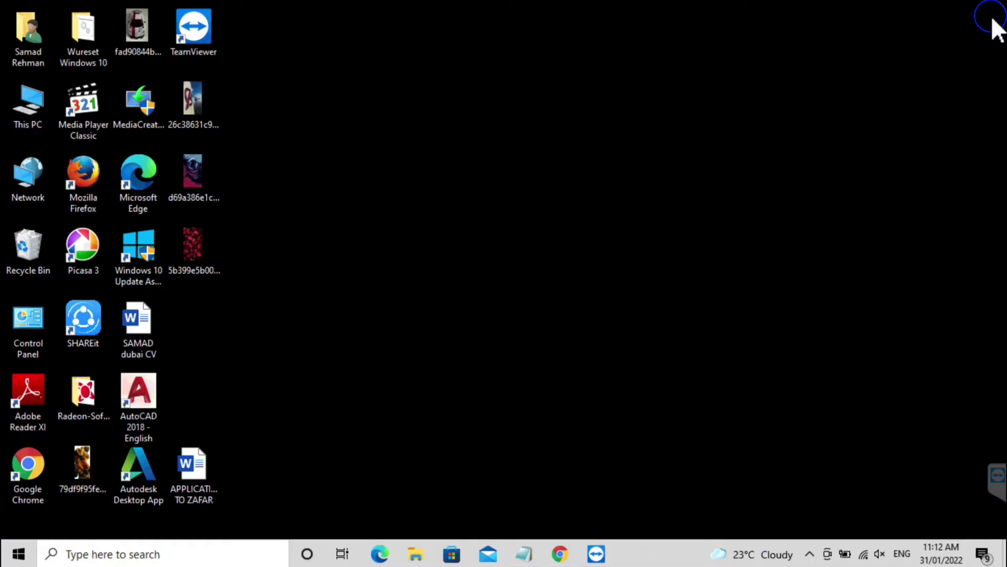
# Step: Relaunch AutoCAD 2018 from its desktop shortcut and wait for the splash screen
pyautogui.doubleClick(150, 409)
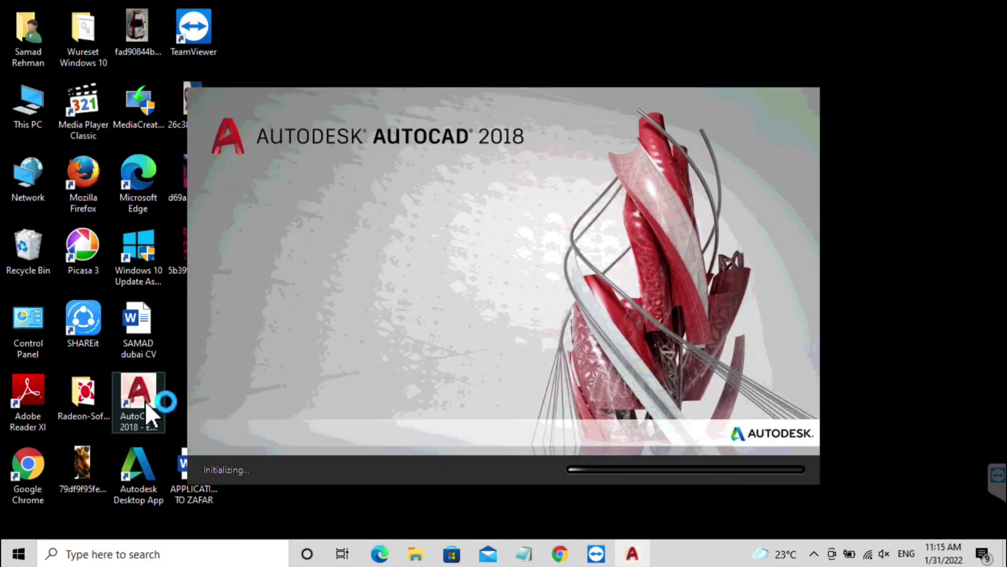